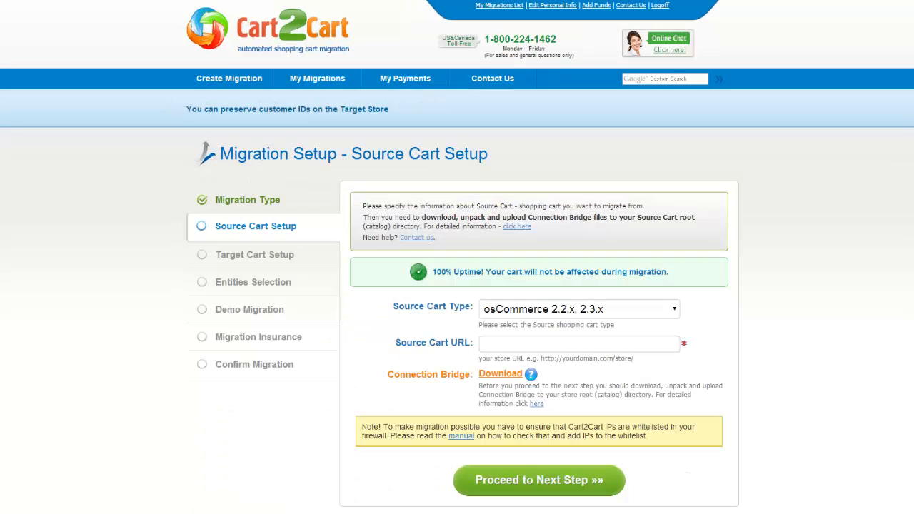
Step: Set the source cart type to Zen Cart 1.2.x, 1.3.x, 1.5.x
left_click(658, 308)
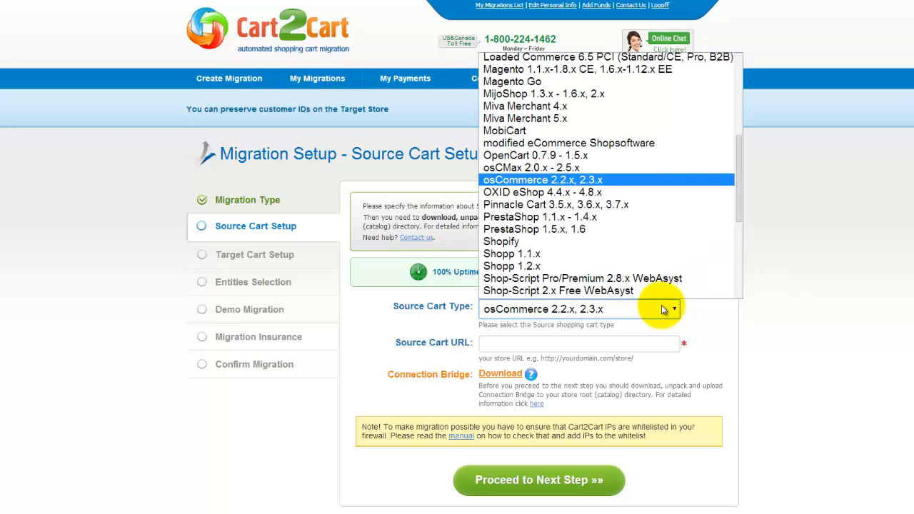
left_click_drag(737, 195, 737, 275)
left_click(640, 294)
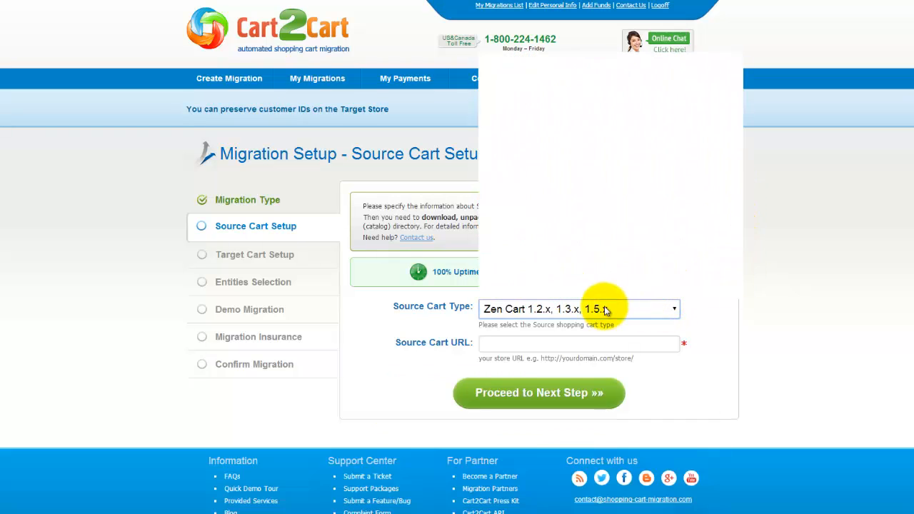
left_click(537, 345)
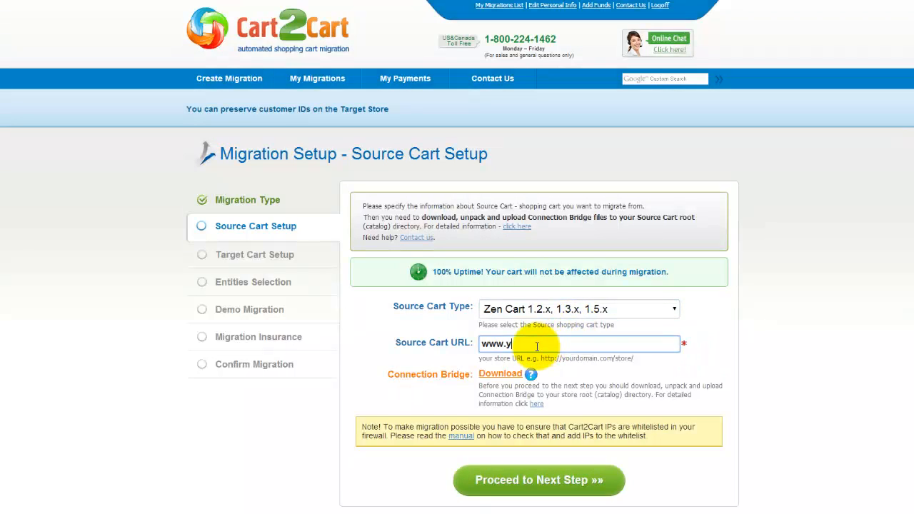
type("www.your-source-zen-cart-store.com")
left_click(625, 368)
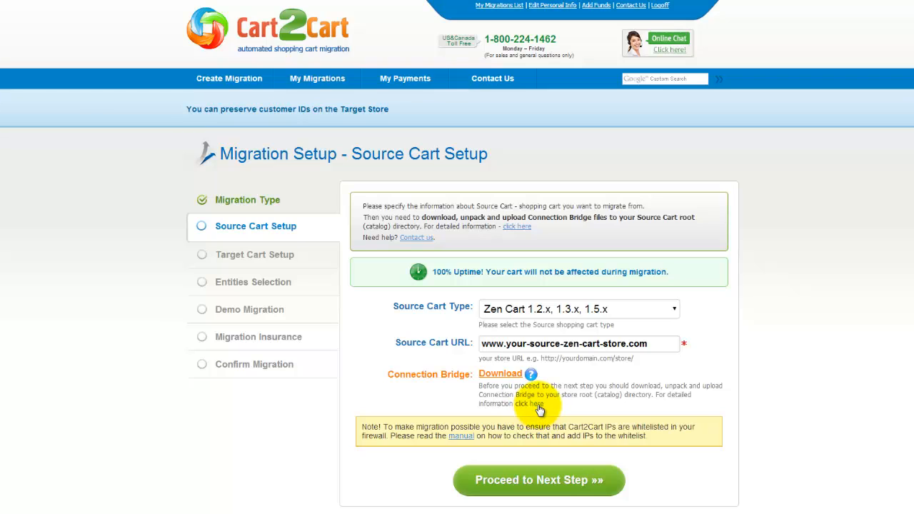
left_click(539, 406)
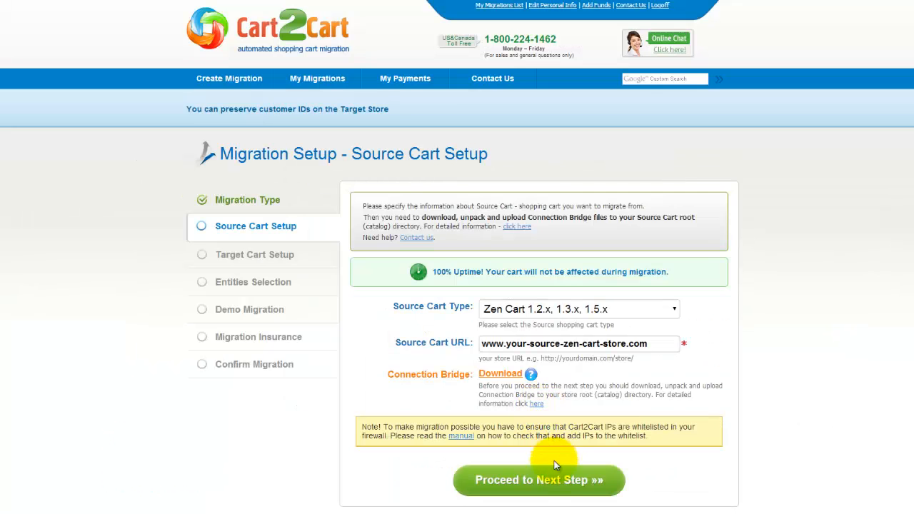
left_click(551, 484)
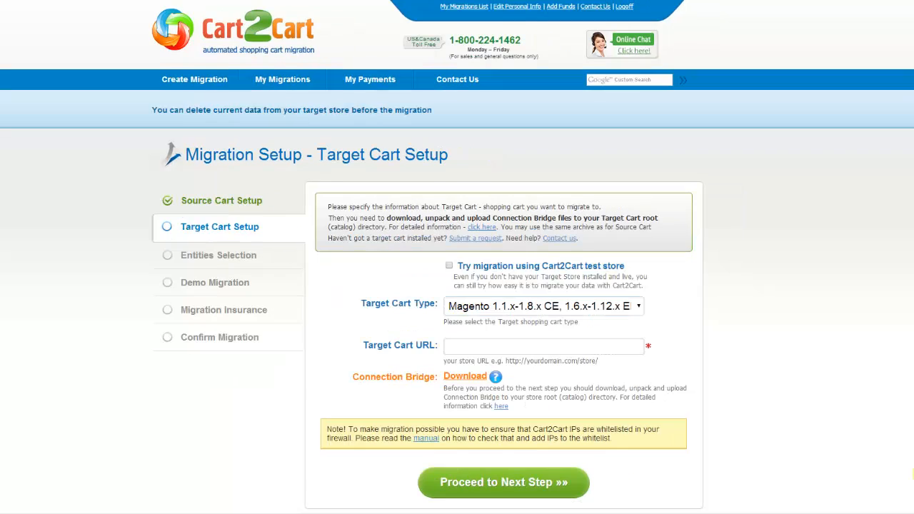
left_click(633, 306)
left_click(576, 291)
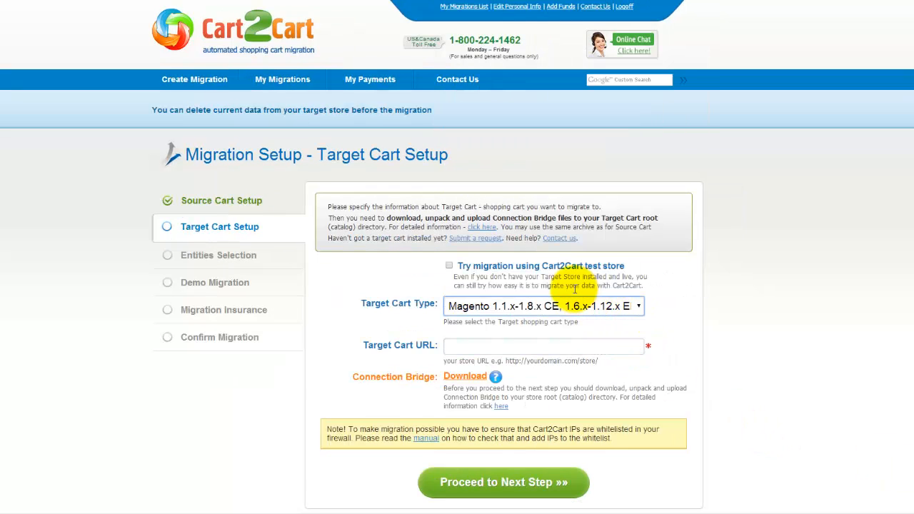
left_click(531, 347)
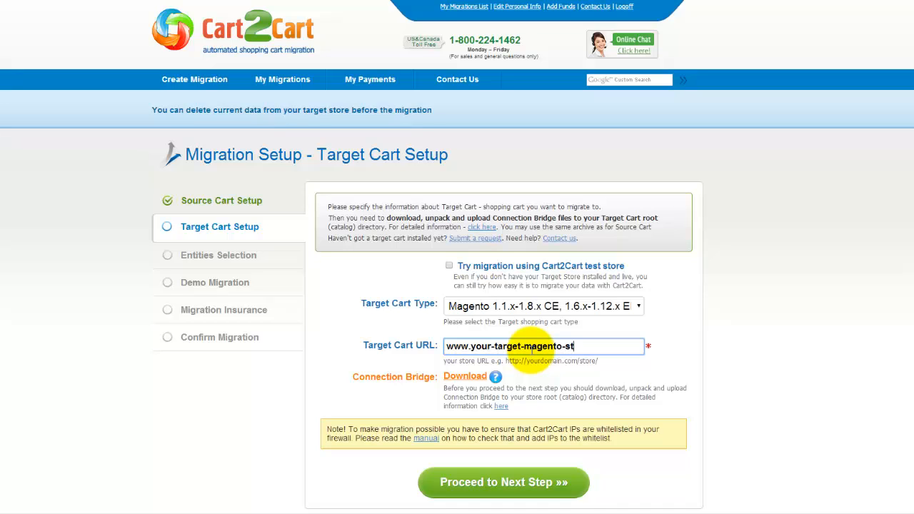
type("www.your-target-magento-store.com")
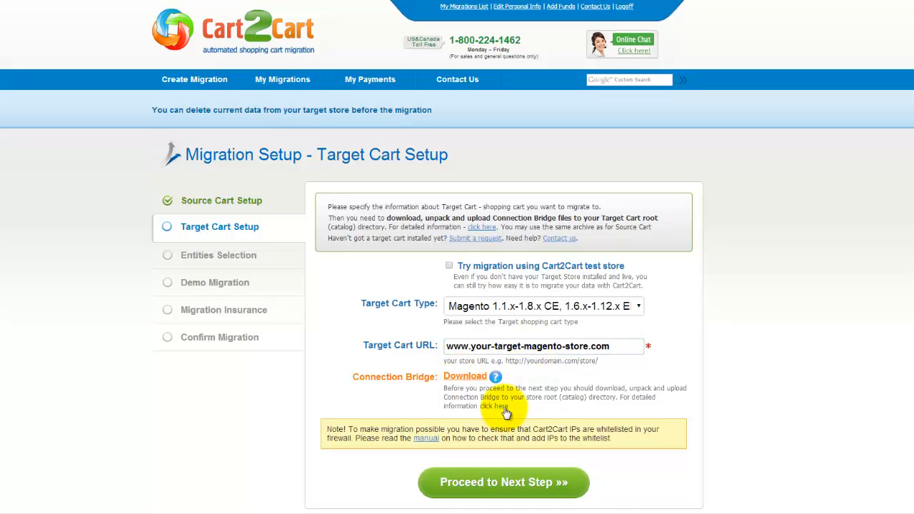
left_click(488, 483)
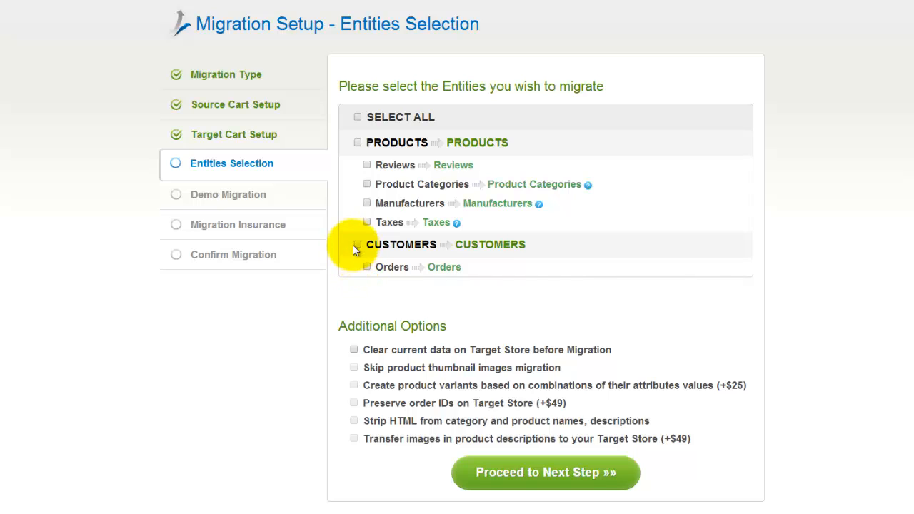
Step: Select all entities for migration and proceed to the currencies mapping
left_click(358, 118)
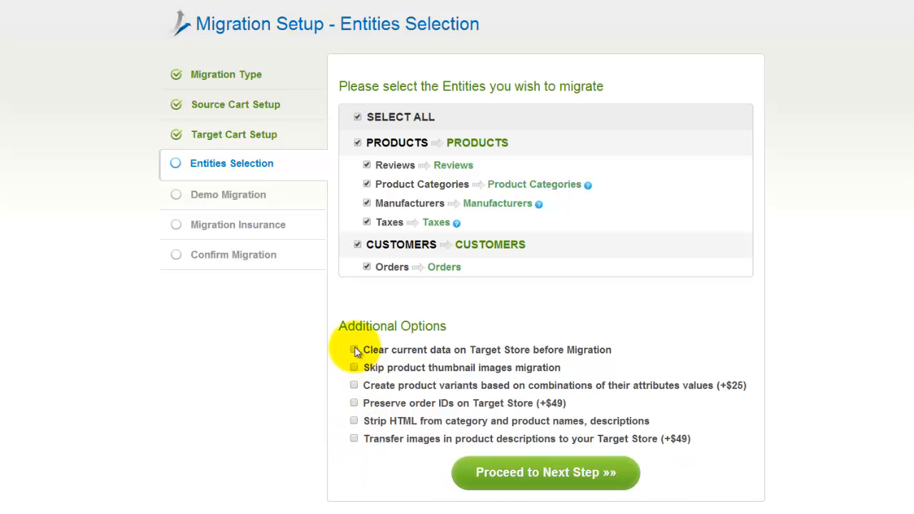
left_click(487, 473)
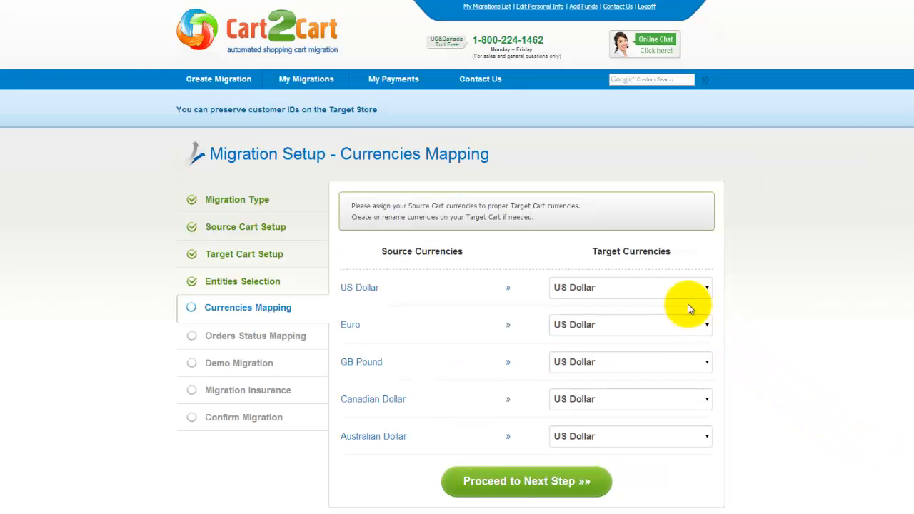
Step: Map the source currencies US Dollar, Euro and Canadian Dollar to US Dollar and proceed to the orders status mapping
left_click(604, 287)
left_click(598, 305)
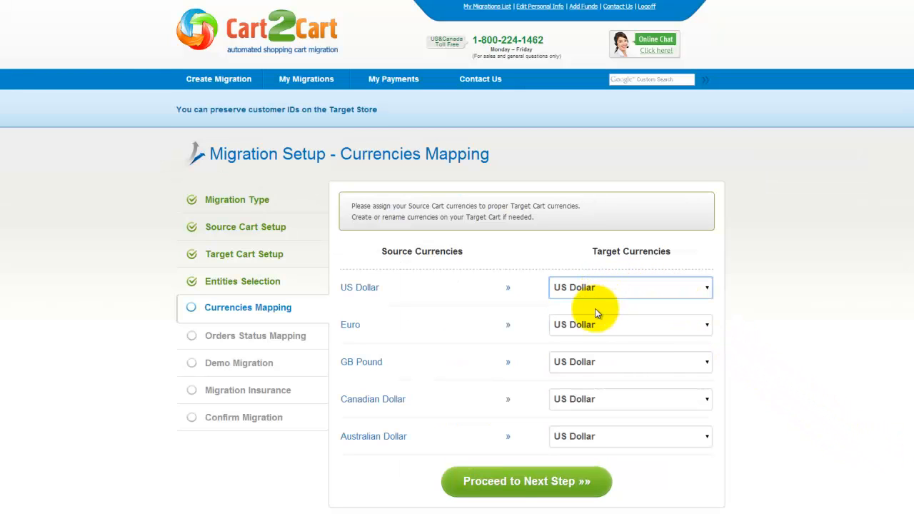
left_click(580, 325)
left_click(591, 342)
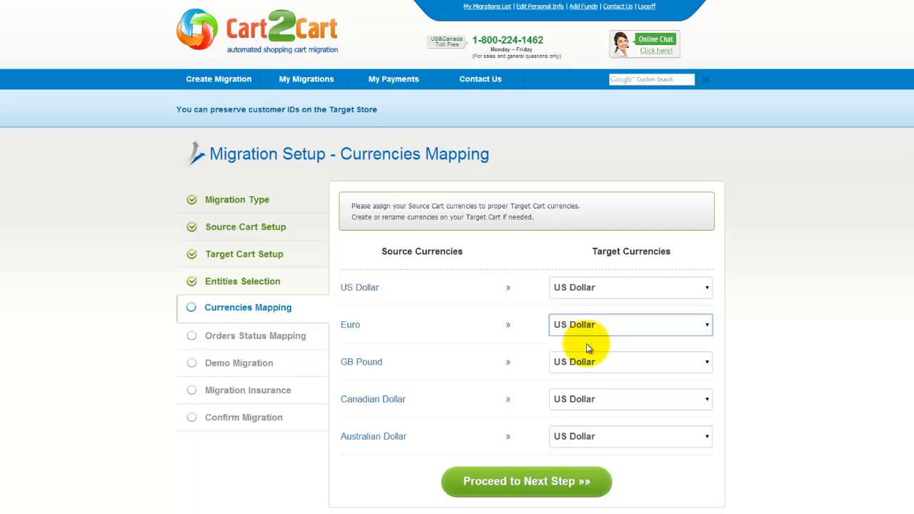
left_click(577, 400)
left_click(565, 417)
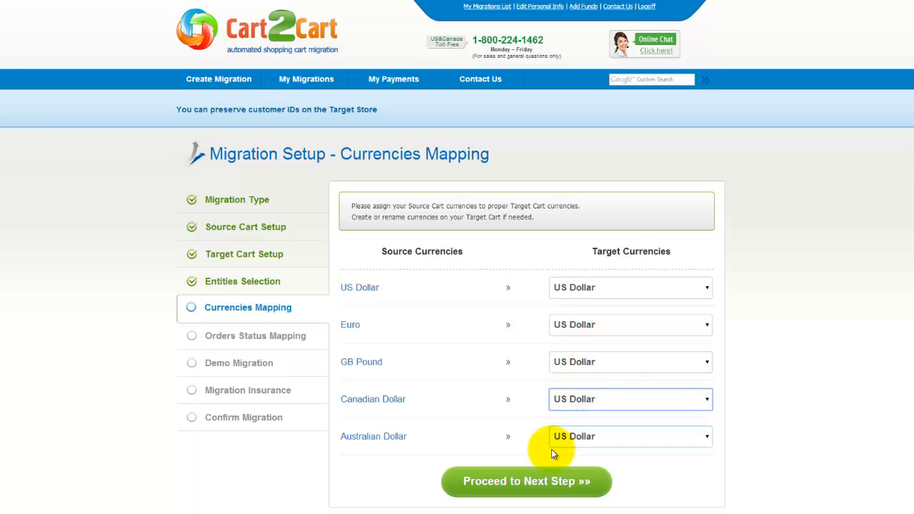
left_click(538, 482)
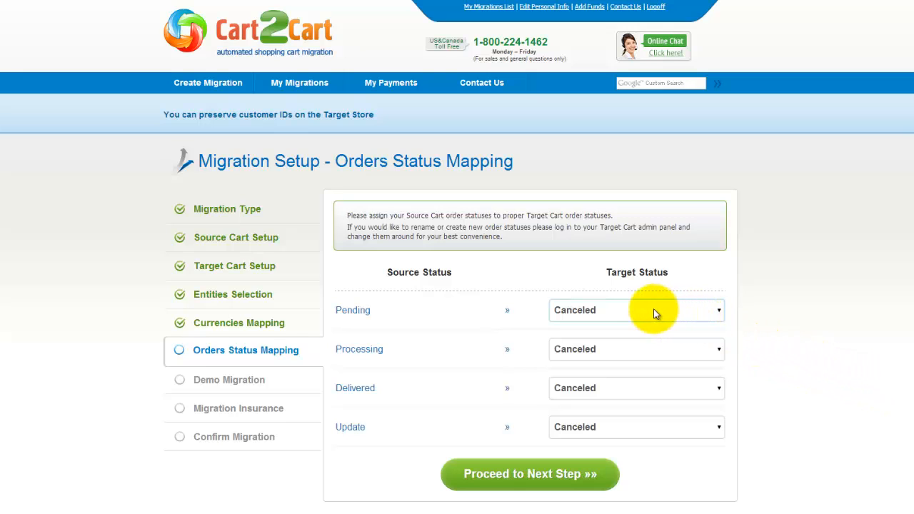
Step: Map the source order status Pending to Pending and Processing to Processing, and proceed to the demo migration
left_click(634, 312)
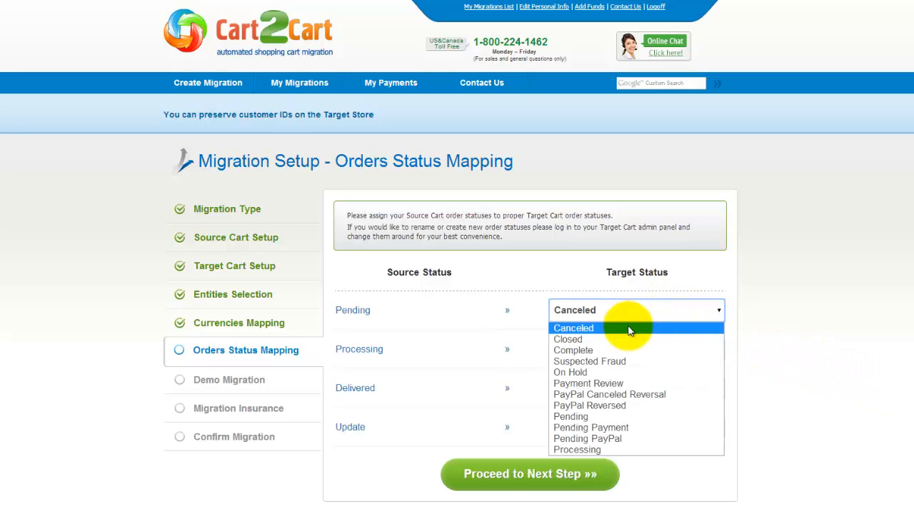
left_click(599, 416)
left_click(598, 350)
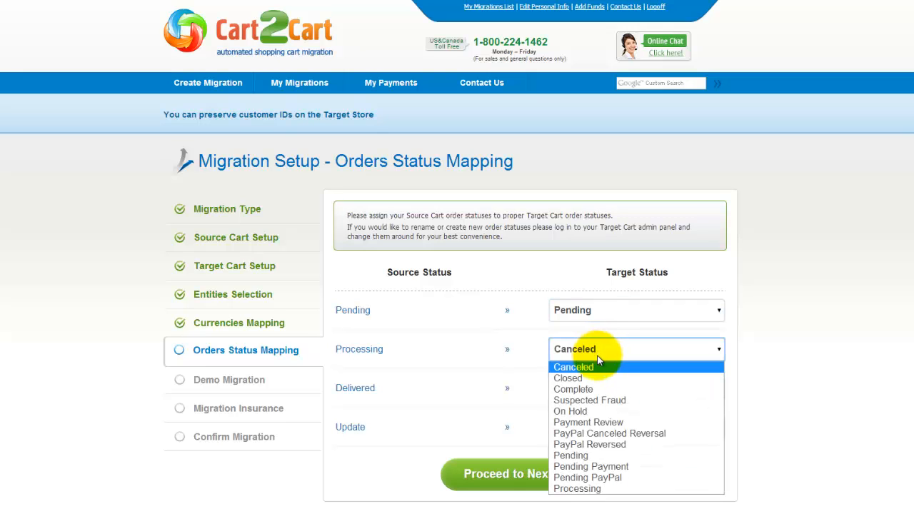
left_click(580, 489)
left_click(577, 477)
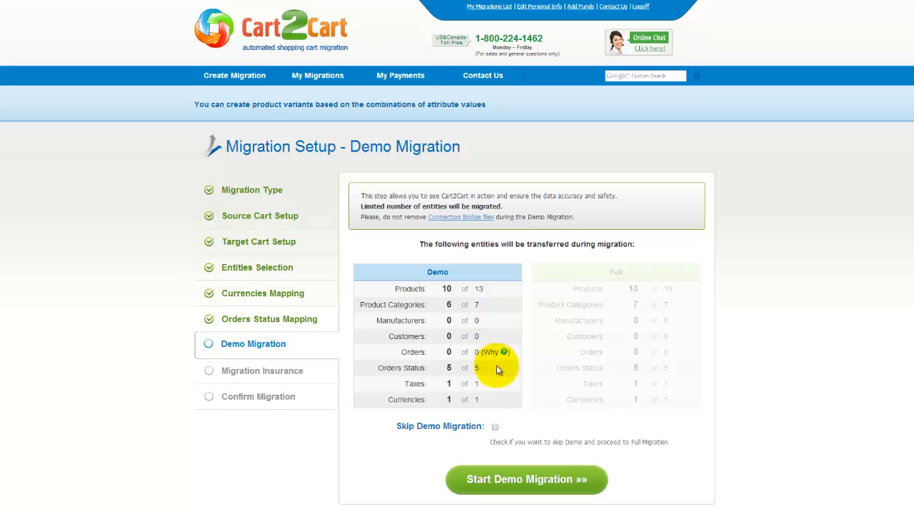
Step: Start the demo migration with the Skip Demo Migration option switched off
left_click(495, 427)
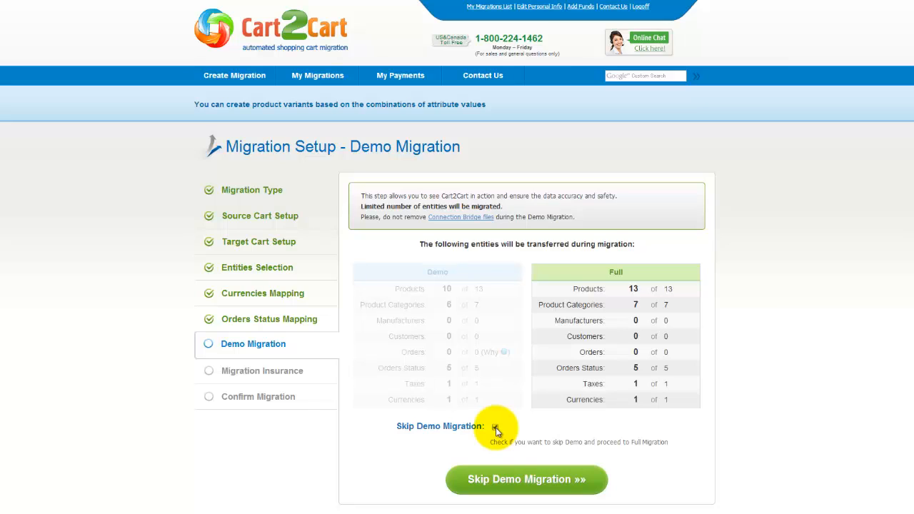
left_click(495, 428)
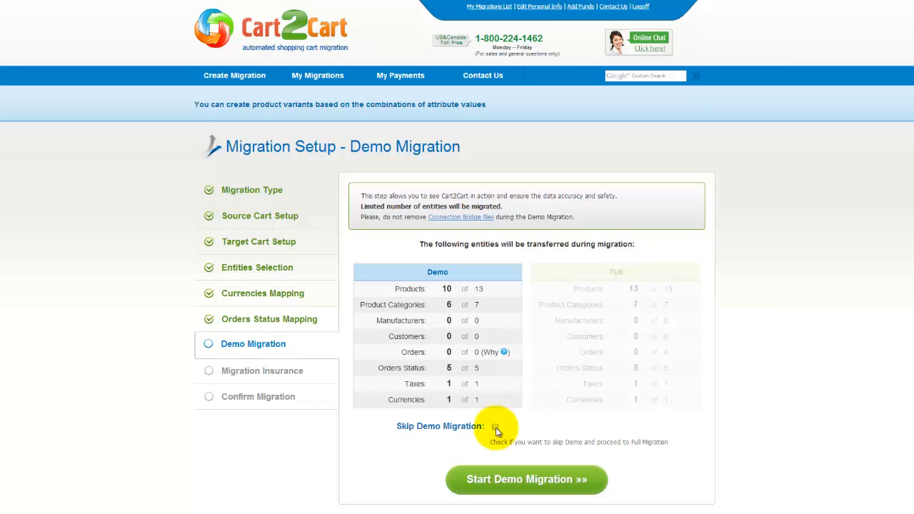
left_click(497, 480)
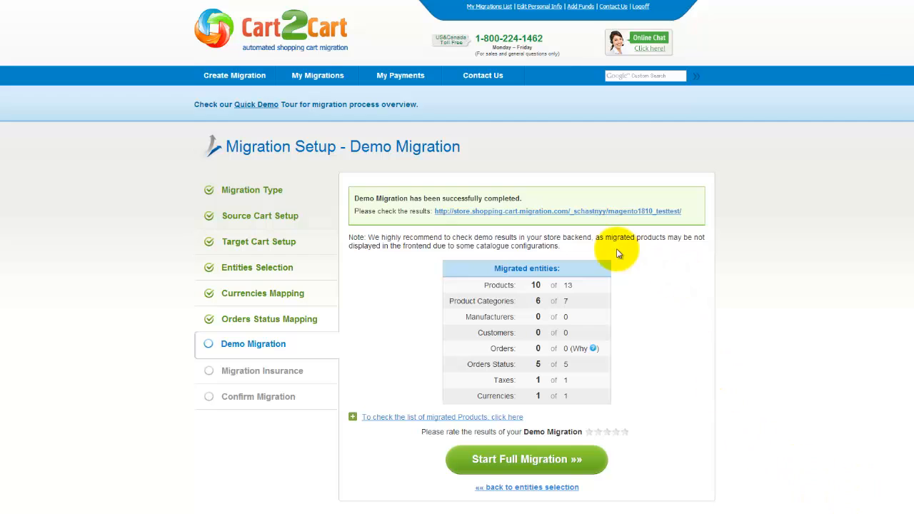
Step: Expand the list of migrated products in the demo results and look through it
left_click(499, 417)
scroll(515, 405, "down", 3)
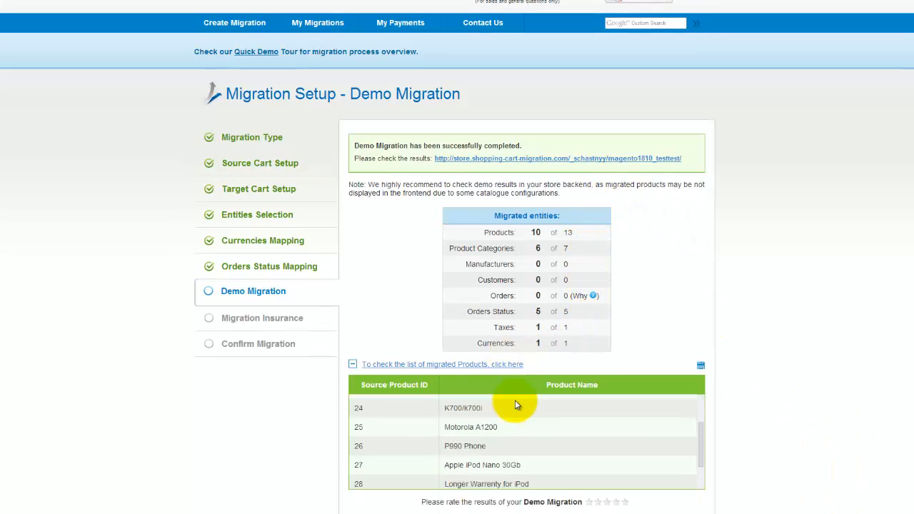
scroll(515, 405, "up", 5)
Step: Open the target Magento store from the demo results and view its Digital Cameras category under Electronics
left_click(581, 158)
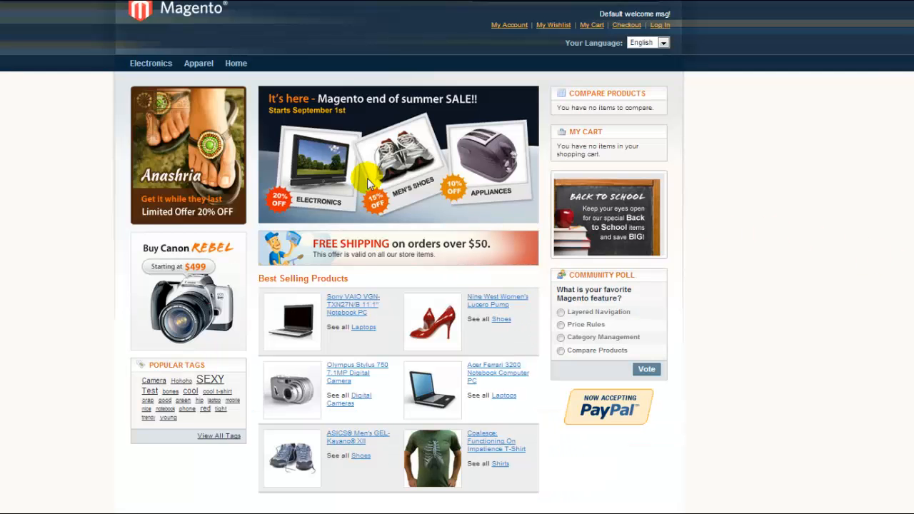
mouse_move(147, 64)
mouse_move(154, 94)
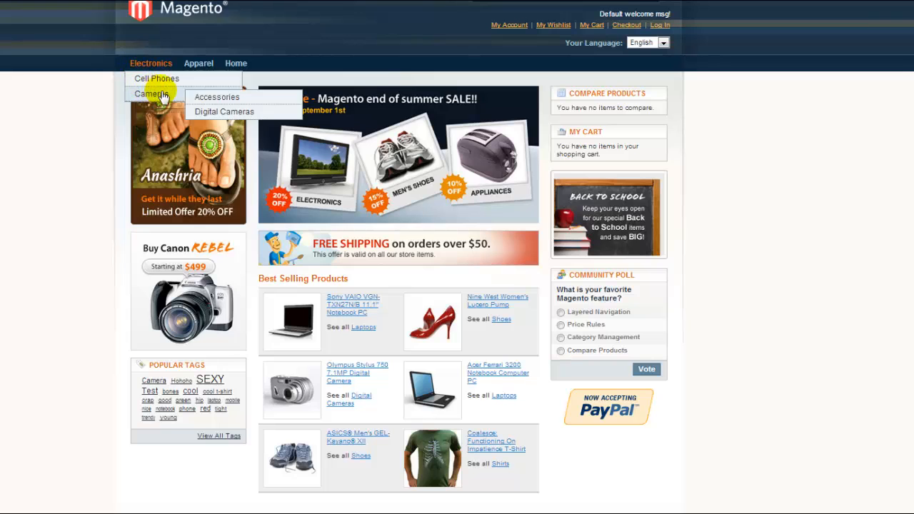
left_click(207, 112)
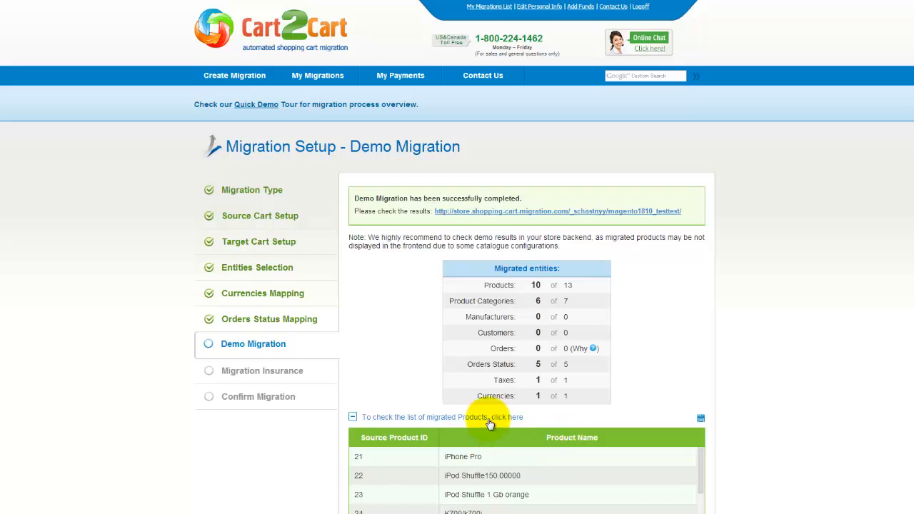
Step: Rate the demo migration results five stars in Cart2Cart and proceed to the full migration
left_click(489, 421)
left_click(625, 433)
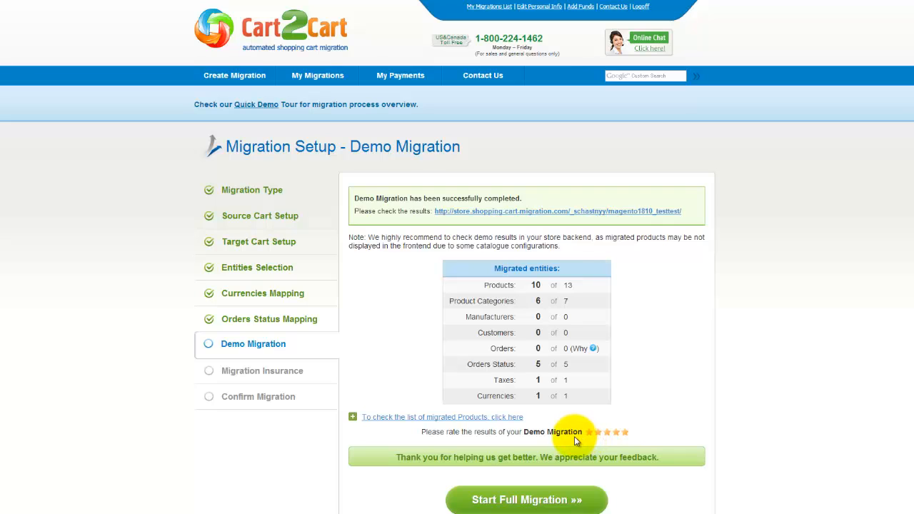
left_click(544, 461)
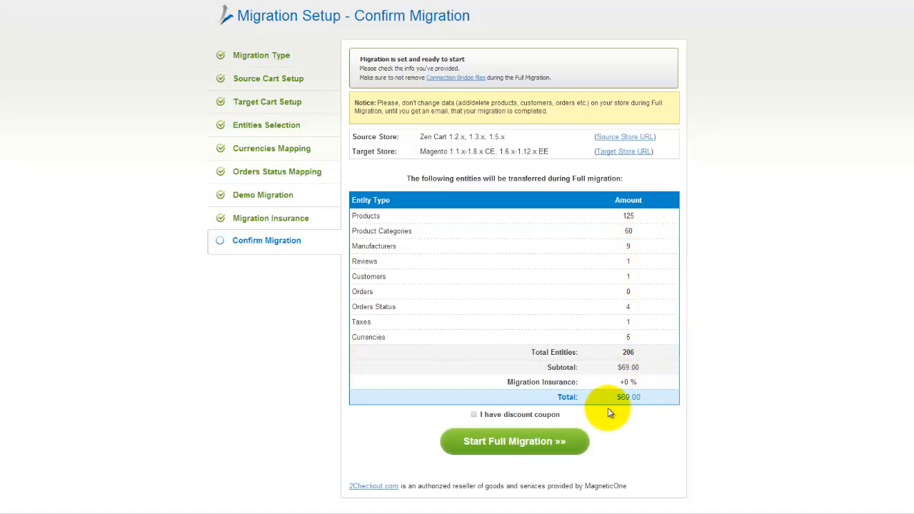
left_click(472, 415)
left_click(493, 441)
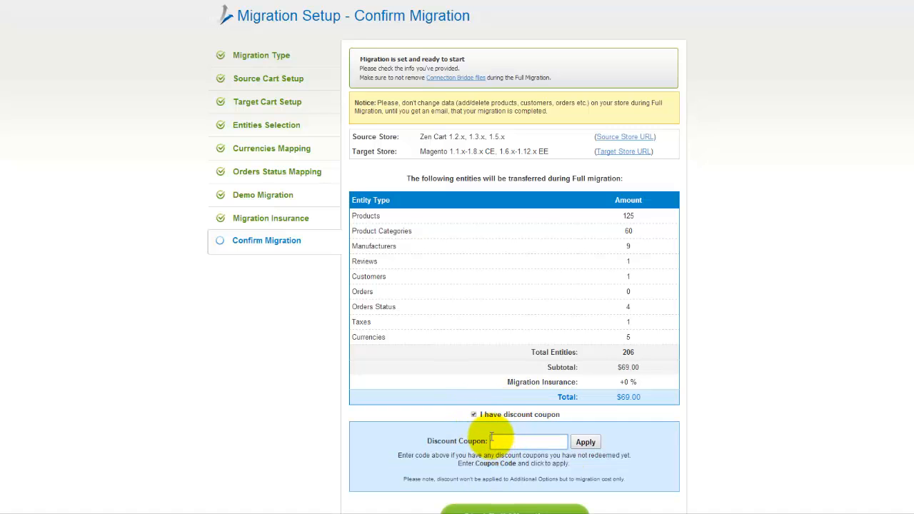
left_click(474, 414)
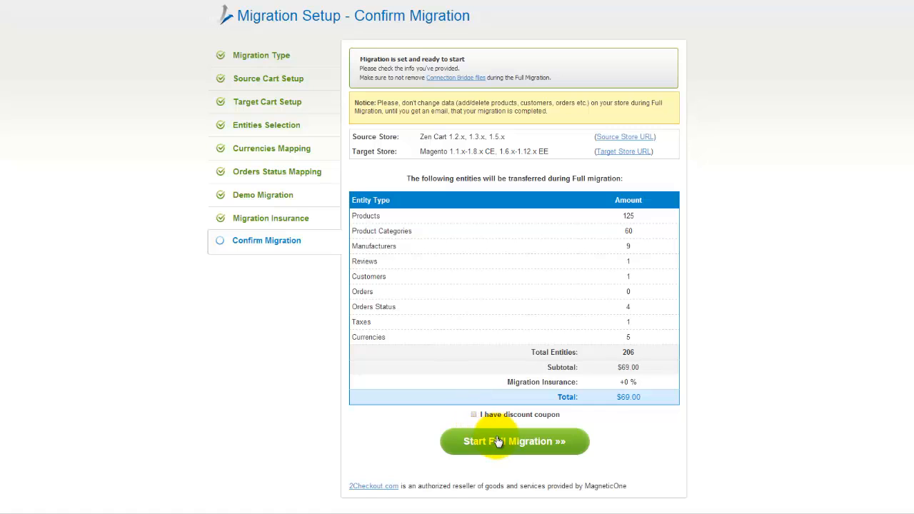
Step: Confirm the migration summary by starting the full migration without a discount coupon
left_click(497, 441)
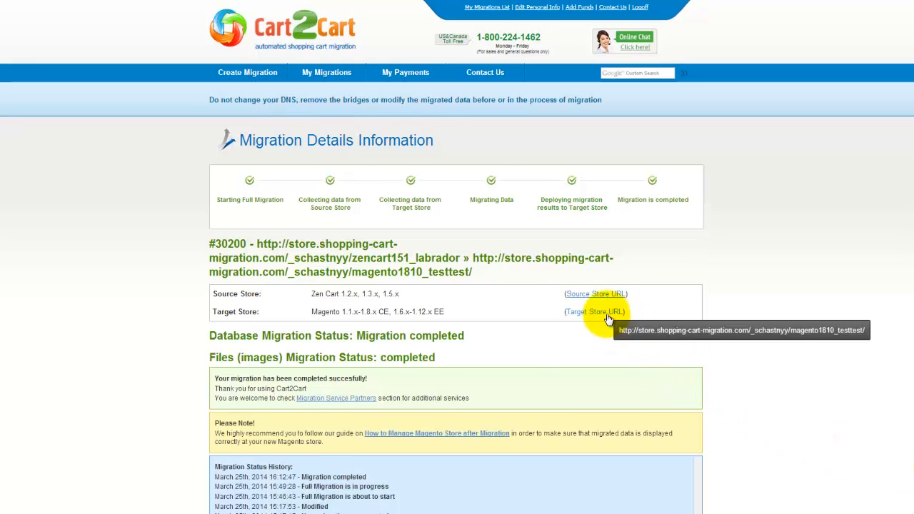
Step: Open the target Magento store from the migration details and check the products in its Digital Cameras category
left_click(607, 365)
mouse_move(185, 67)
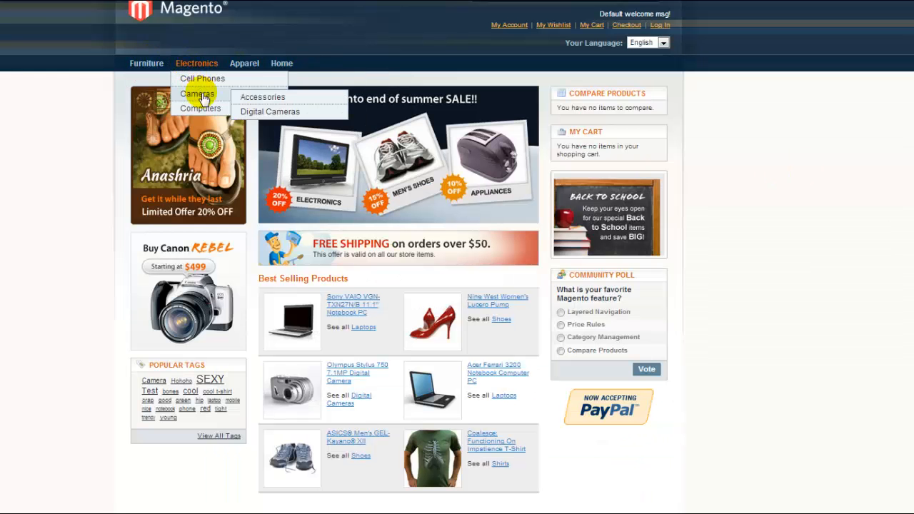
left_click(251, 113)
scroll(251, 116, "down", 3)
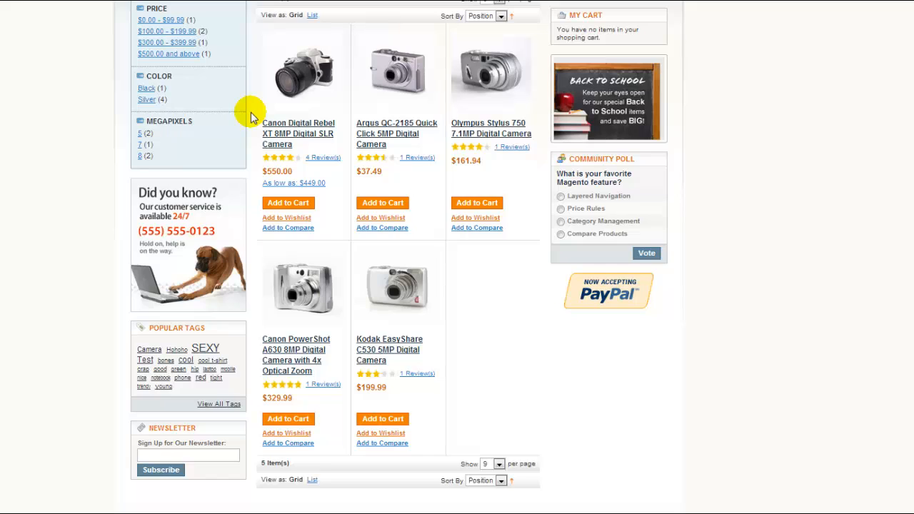